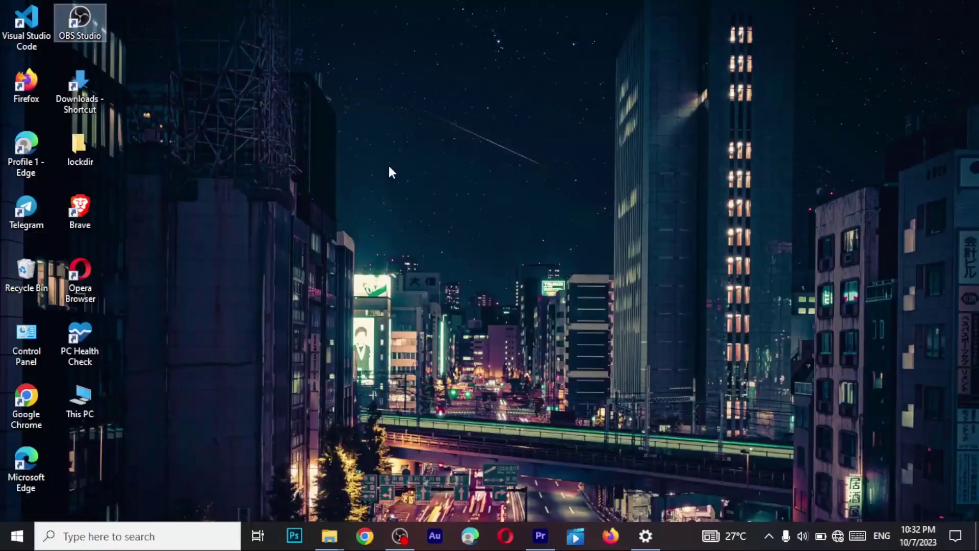
- Refresh the desktop a few times, then answer No to the U.S. citizen or resident question
right_click(388, 166)
click(434, 209)
right_click(418, 186)
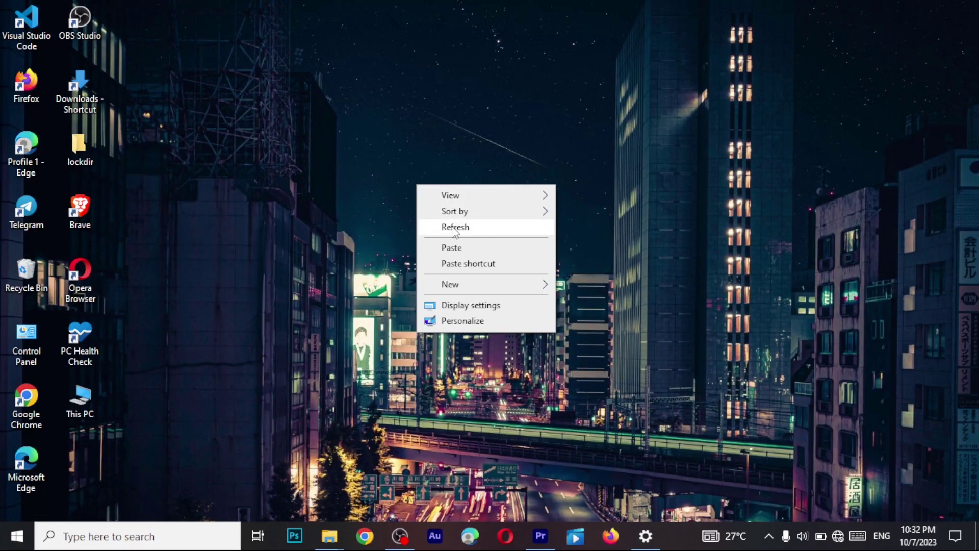
click(454, 228)
right_click(434, 193)
click(471, 237)
right_click(440, 190)
click(448, 232)
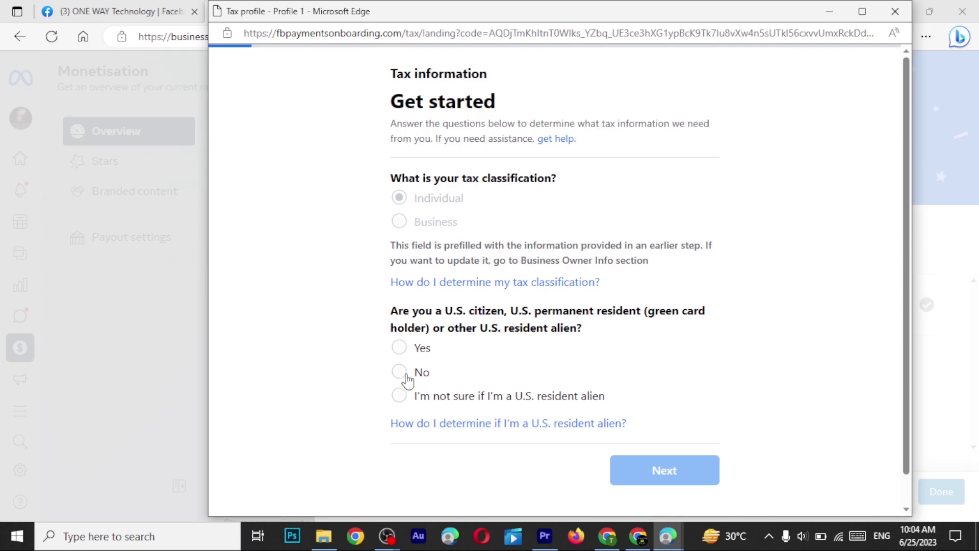
click(406, 376)
scroll(617, 384, down, 3)
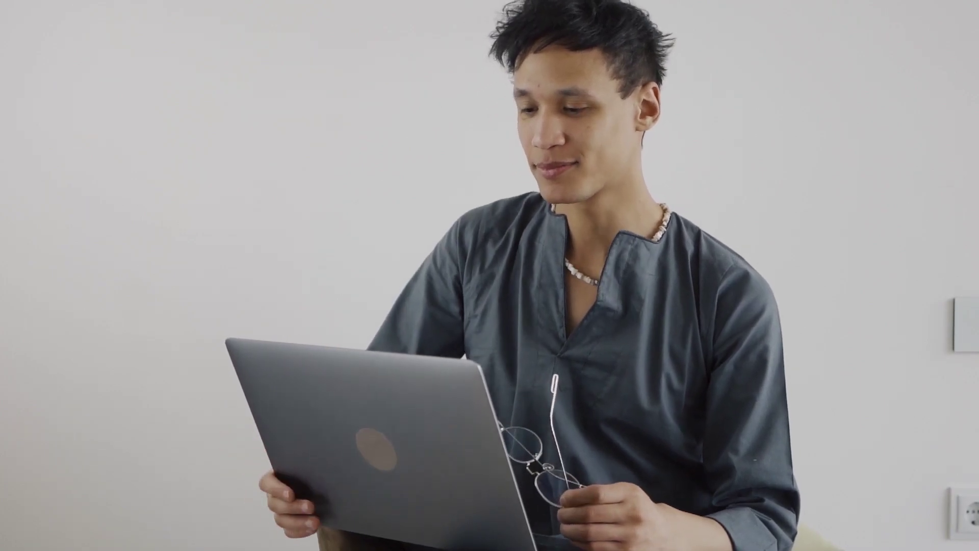
- Search the web for Facebook and open the Facebook log in page
text(facebbok.com)
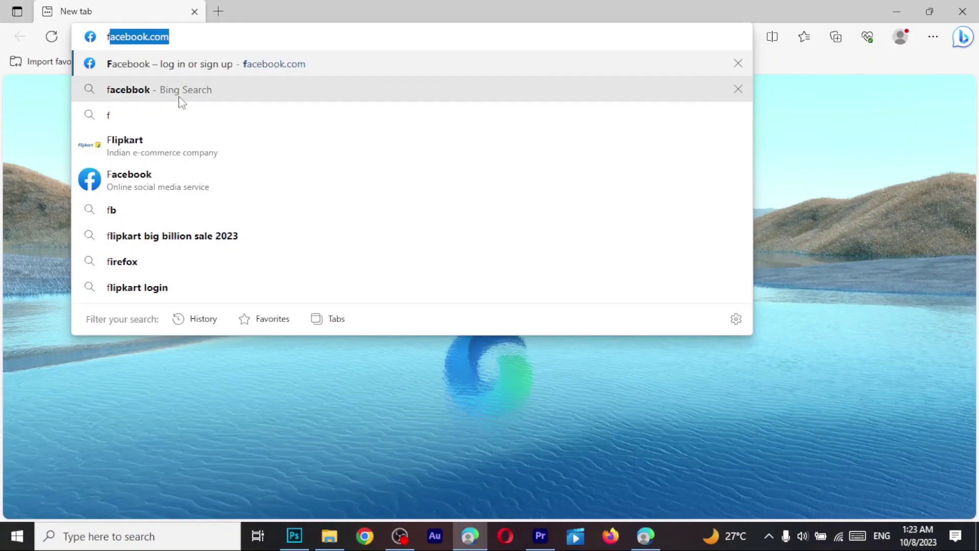
click(180, 93)
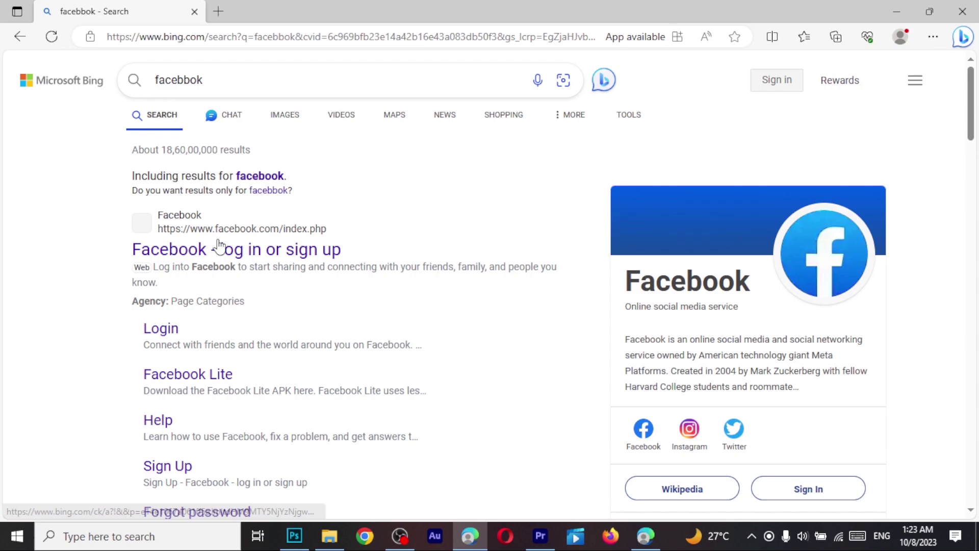
click(218, 248)
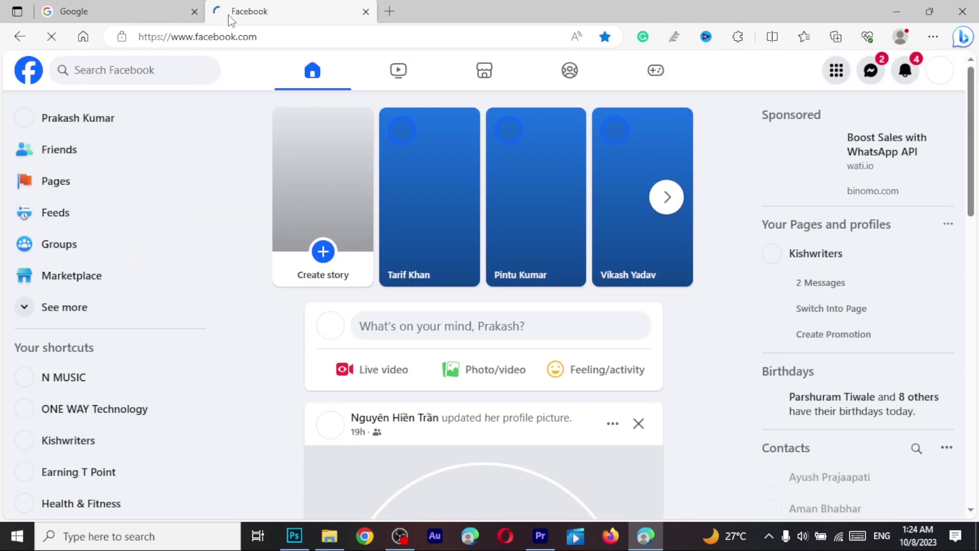
- Open the Earning T Point page from your Pages list and switch into its profile
click(75, 188)
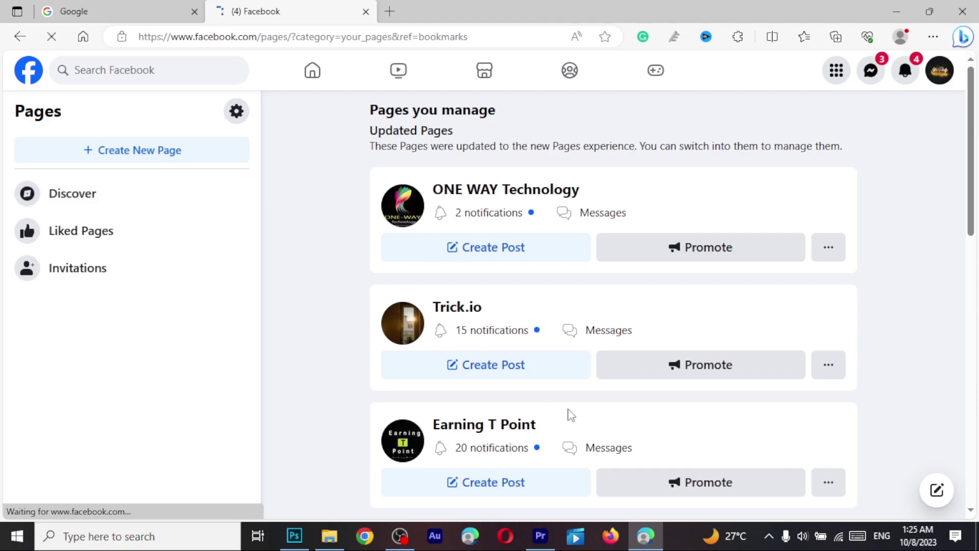
scroll(567, 414, down, 1)
scroll(575, 413, down, 3)
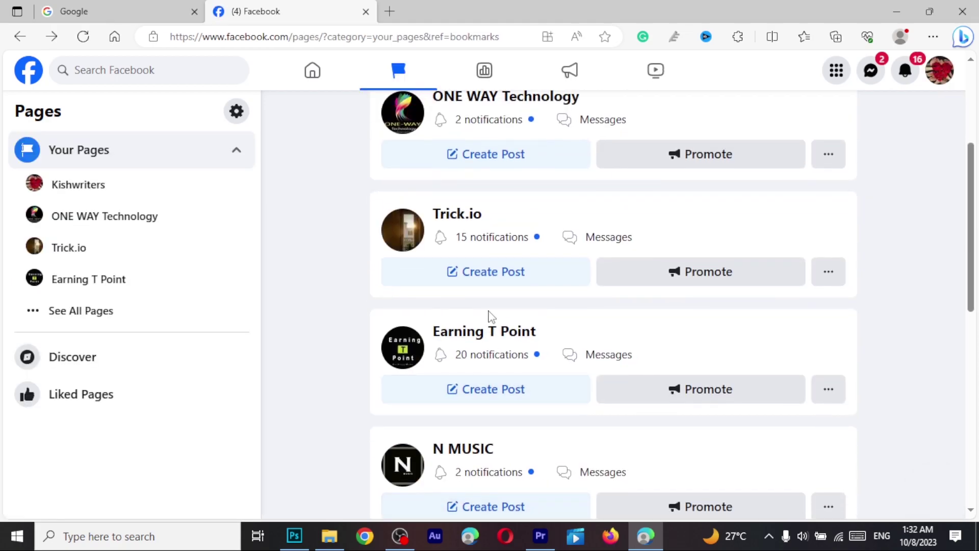
click(491, 331)
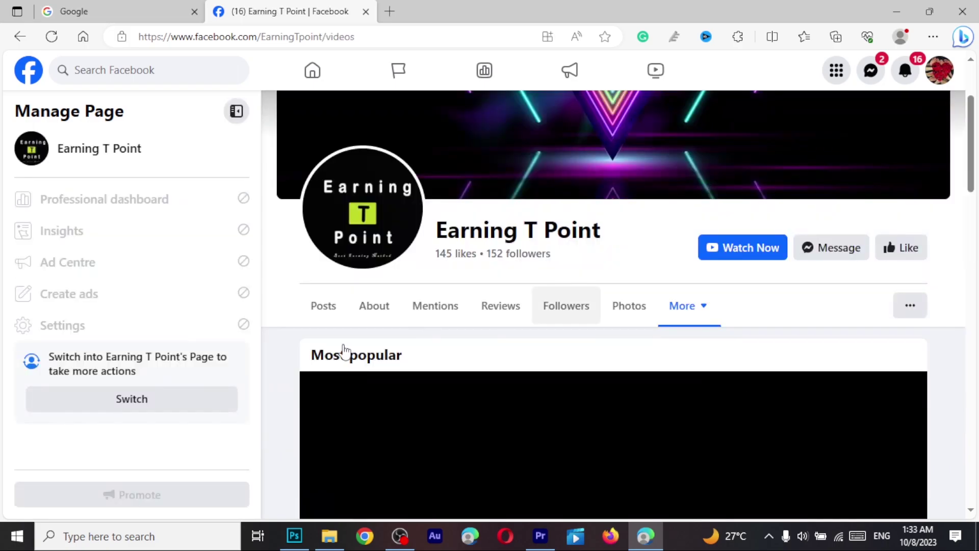
click(135, 403)
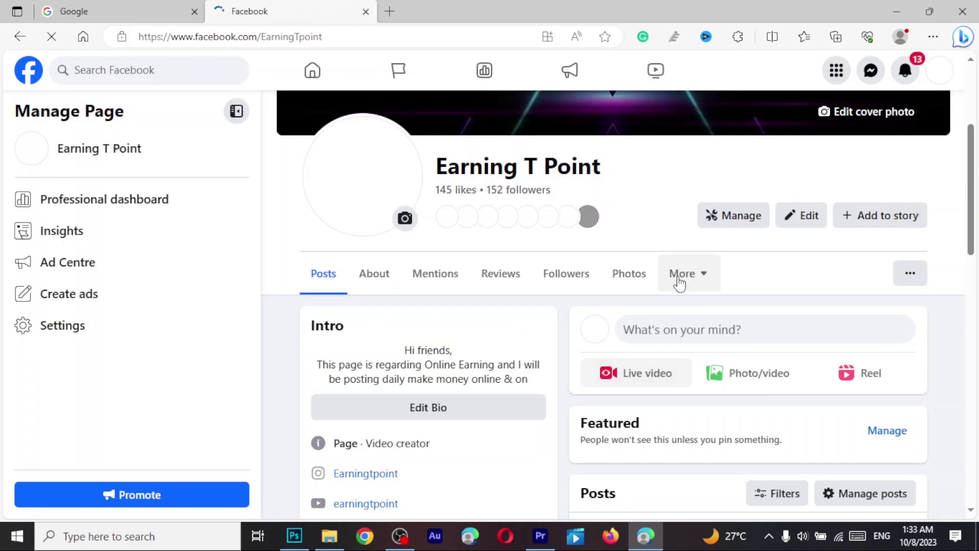
- From the page's Videos section, open Creator Studio in a new tab
click(697, 278)
click(695, 320)
click(816, 332)
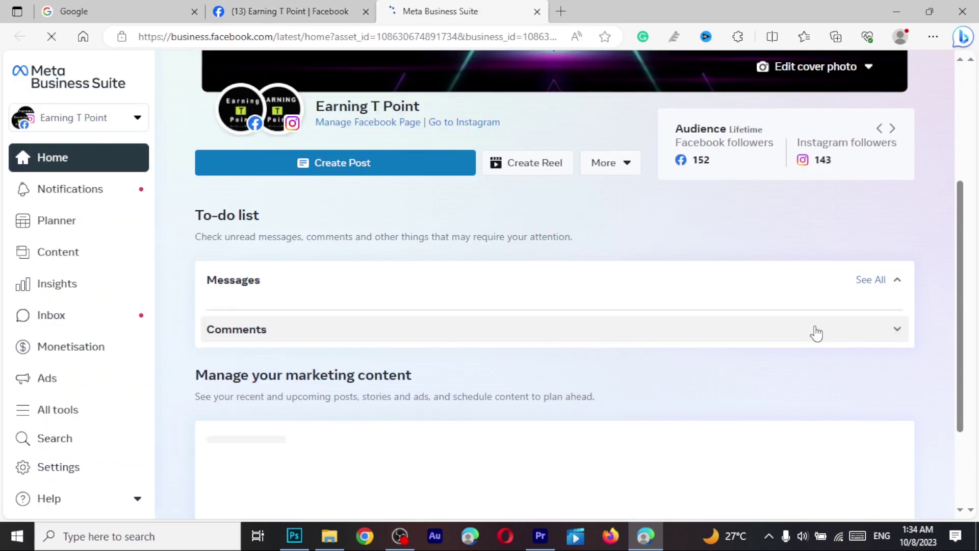
click(87, 349)
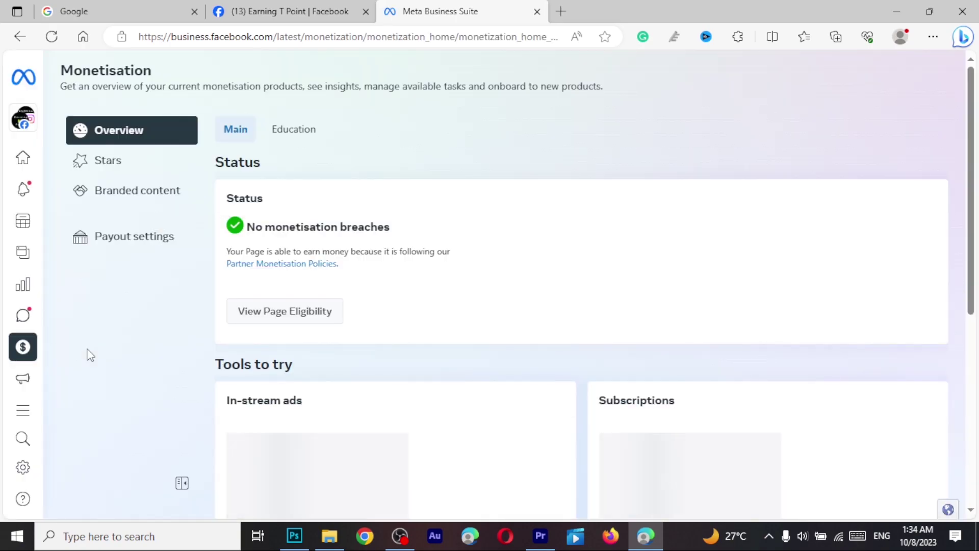
click(141, 244)
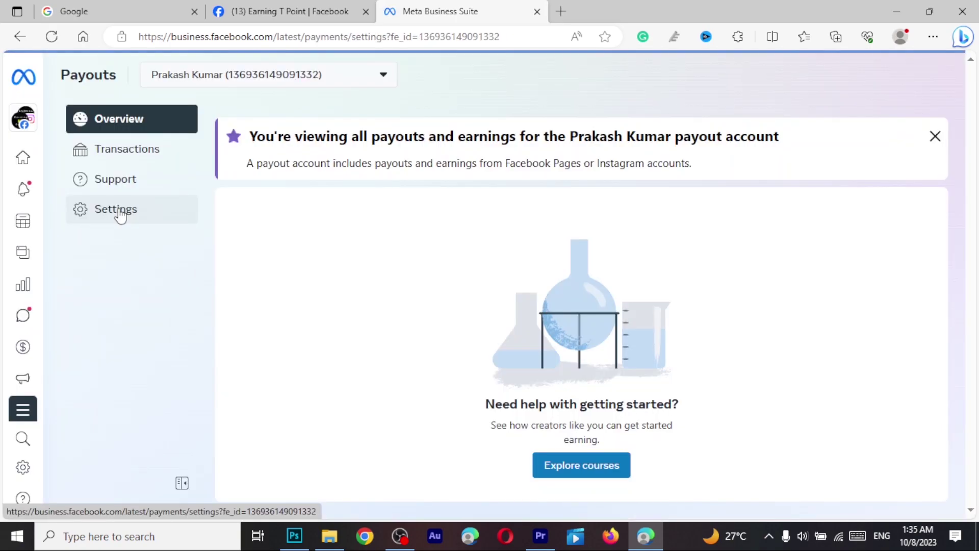
click(119, 213)
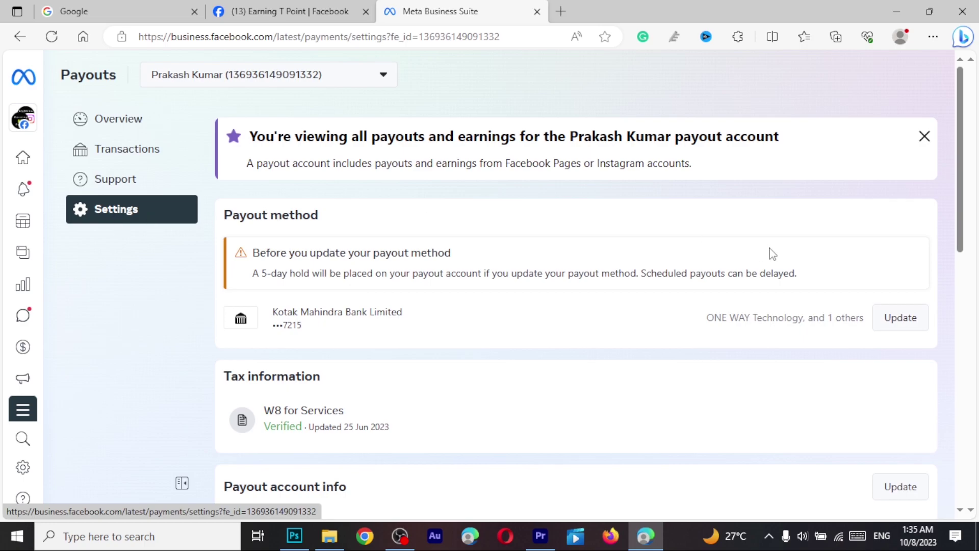
scroll(686, 328, down, 1)
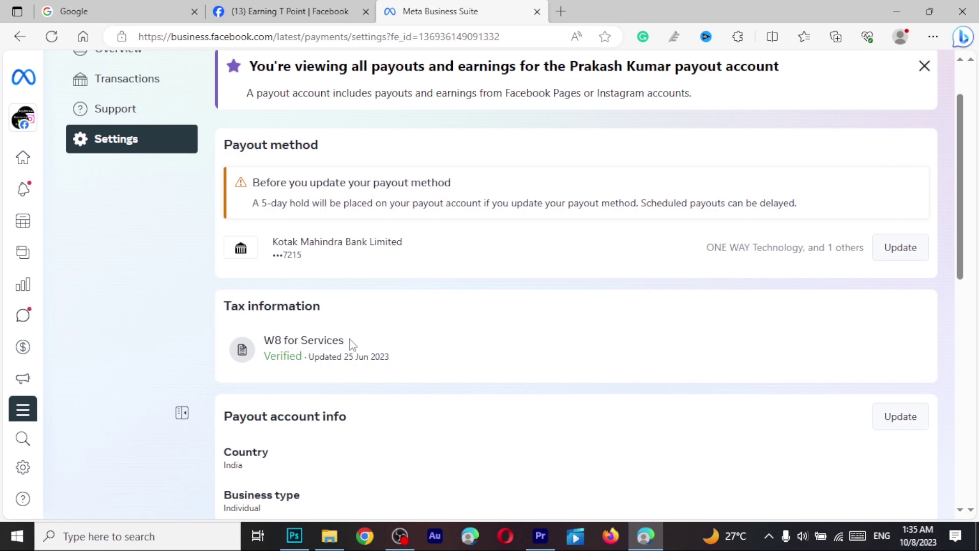
drag(355, 340, 270, 344)
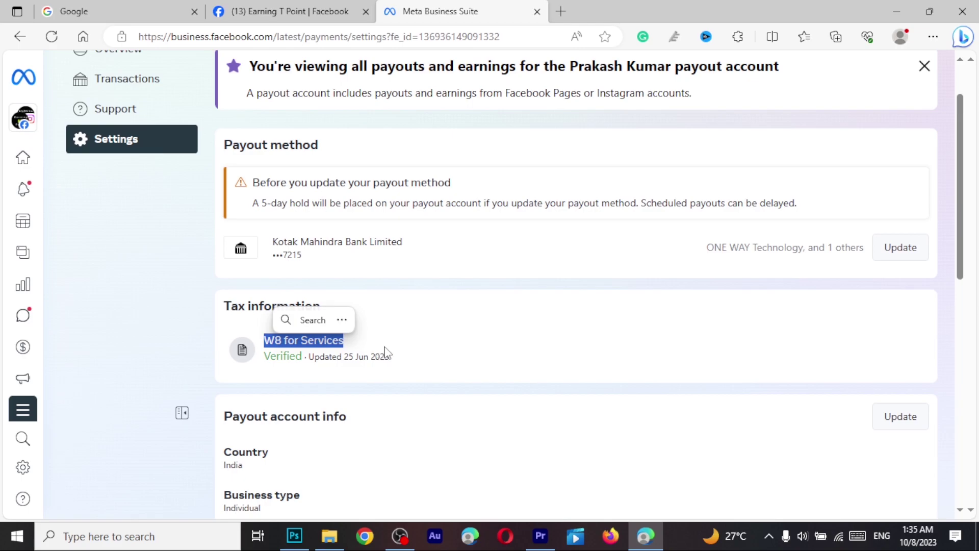
drag(407, 356, 265, 355)
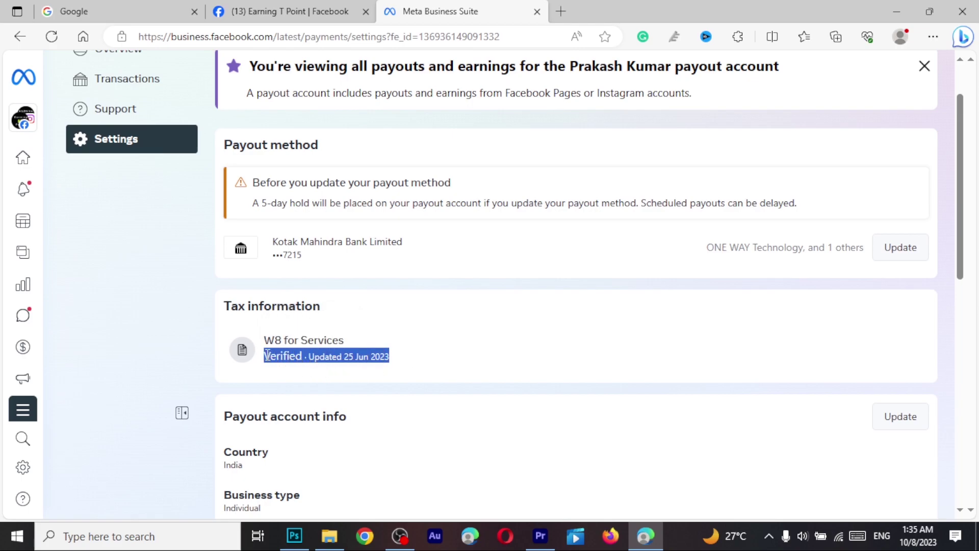
click(30, 162)
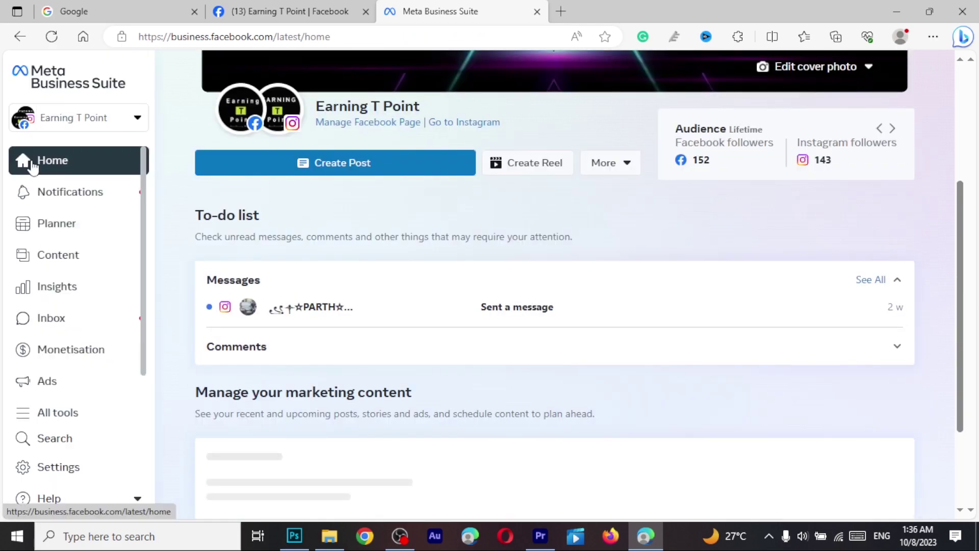
- Switch the active business account to ONE WAY Technology
click(134, 119)
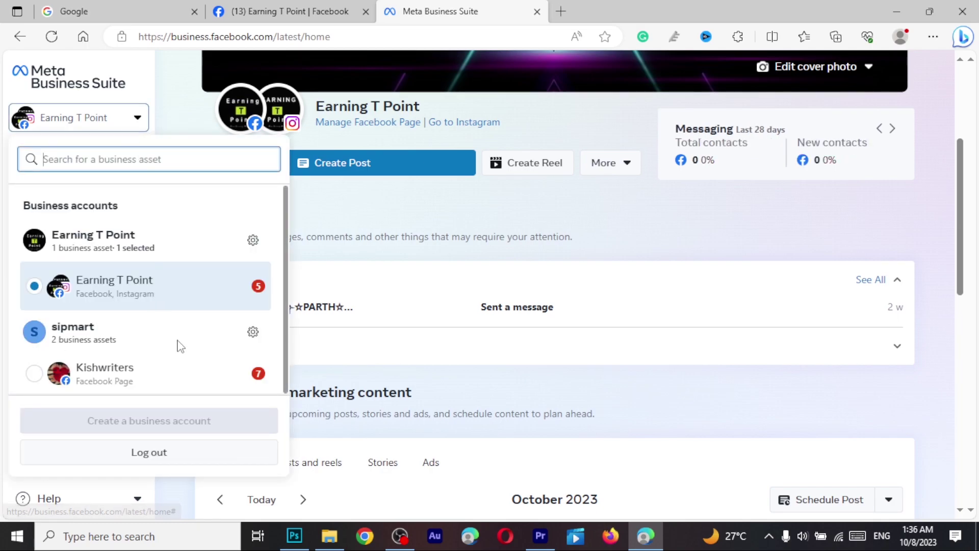
scroll(179, 343, down, 3)
scroll(179, 343, down, 2)
scroll(179, 343, down, 1)
scroll(179, 343, down, 2)
scroll(180, 342, down, 2)
scroll(180, 341, down, 1)
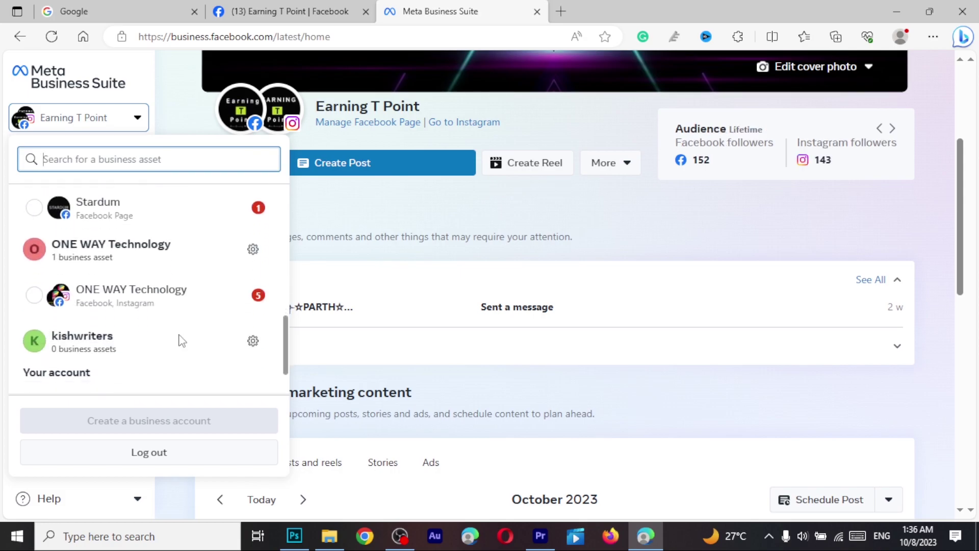
click(31, 301)
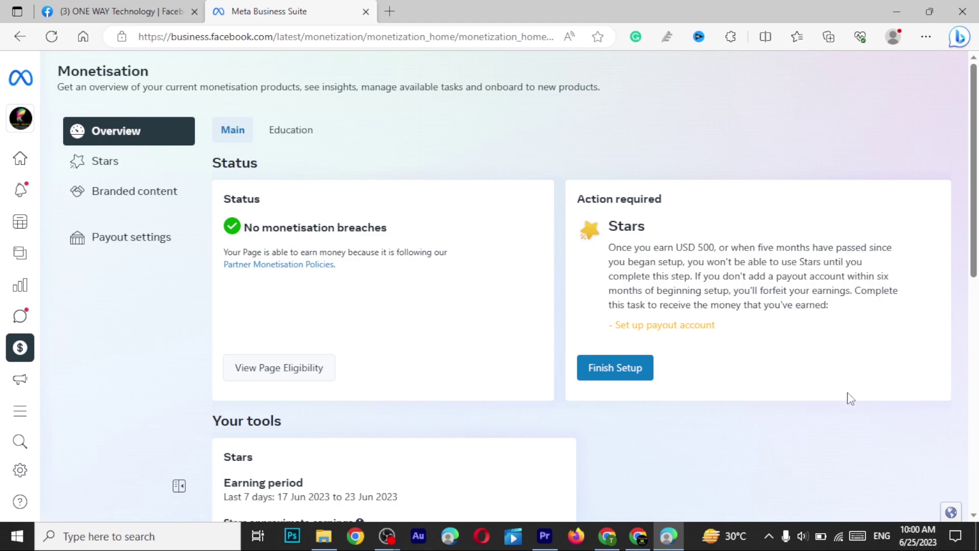
scroll(850, 418, down, 4)
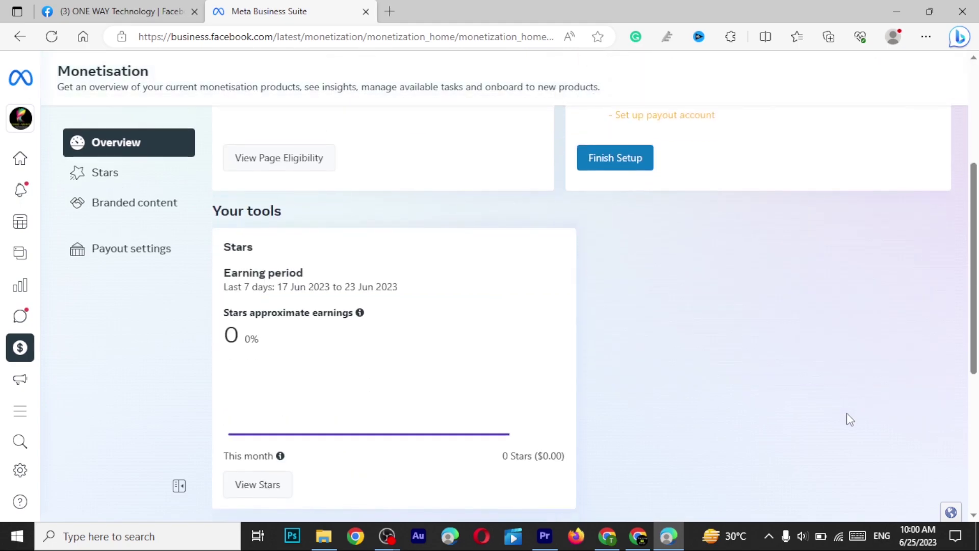
scroll(850, 418, down, 2)
scroll(850, 419, down, 4)
scroll(848, 412, up, 3)
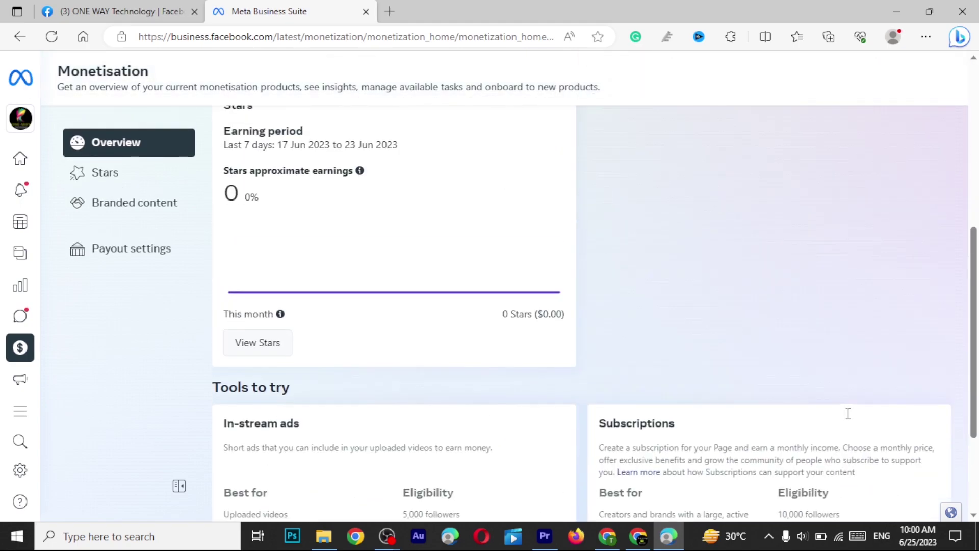
scroll(848, 418, up, 1)
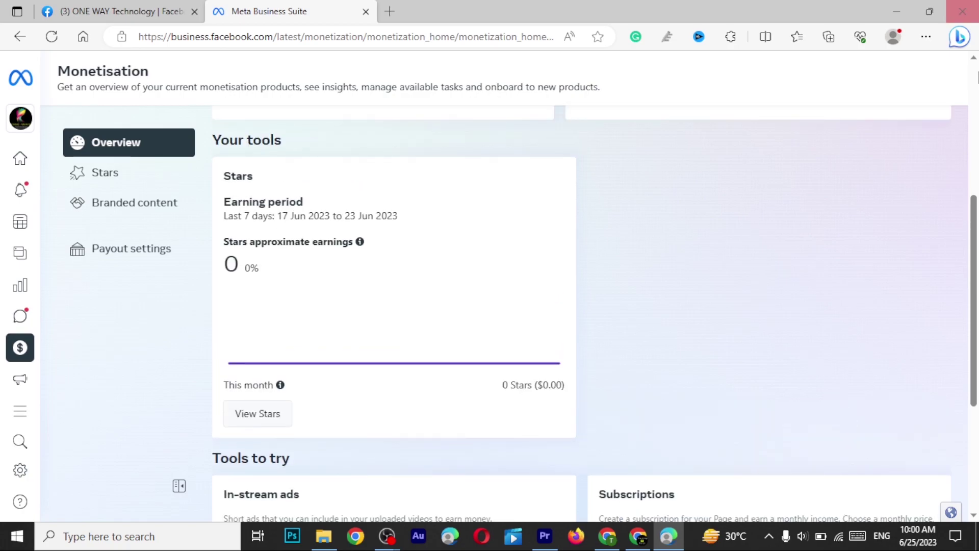
scroll(351, 307, down, 4)
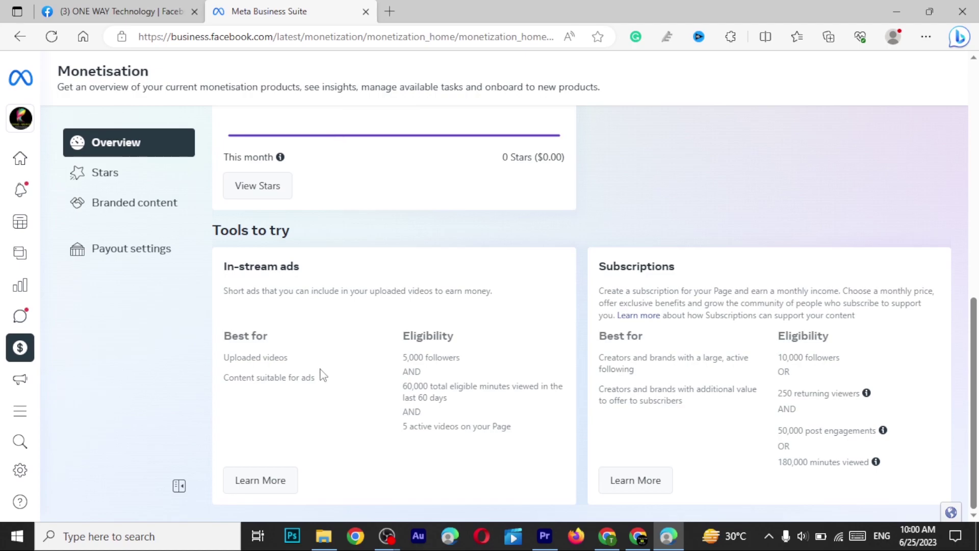
scroll(322, 375, up, 5)
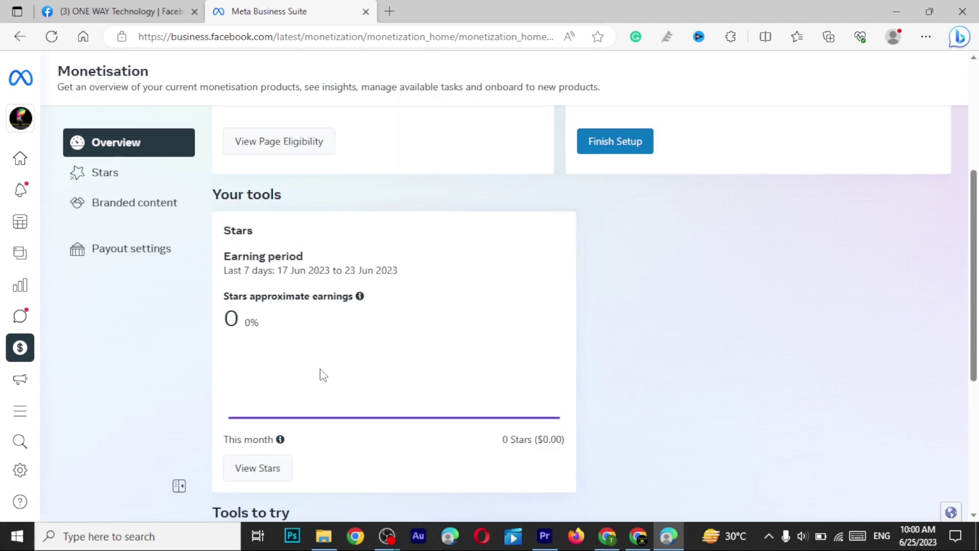
scroll(316, 384, up, 4)
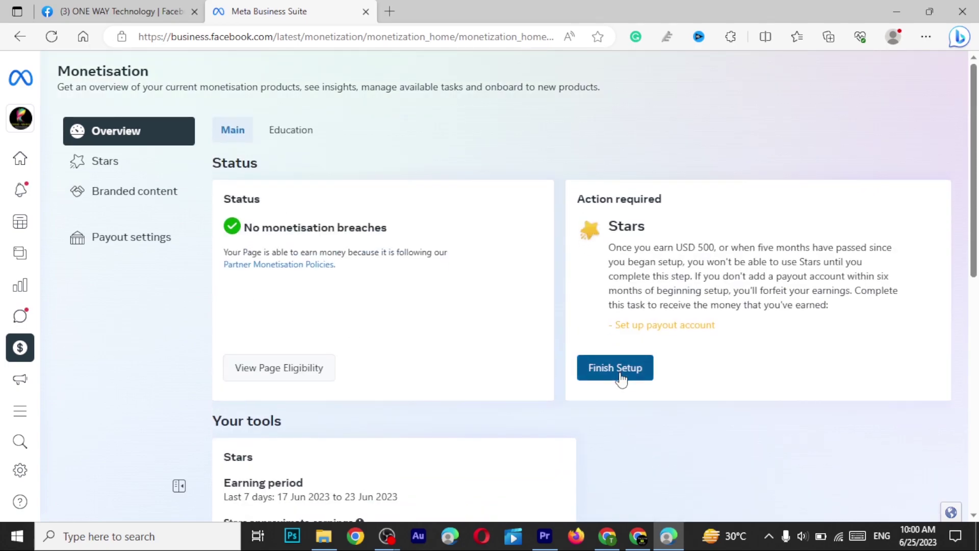
- Start finishing the Stars payout setup for ONE WAY Technology using the existing saved payout account
click(617, 373)
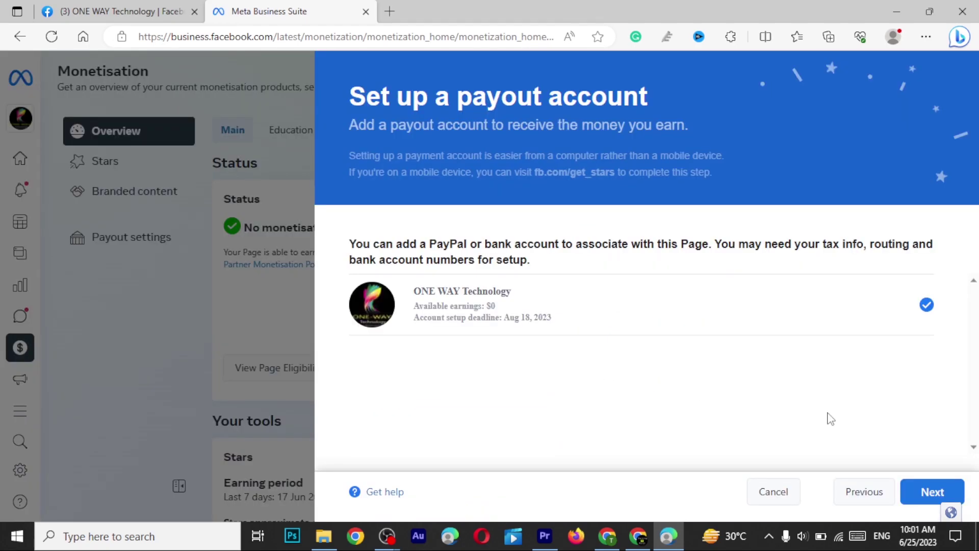
click(941, 497)
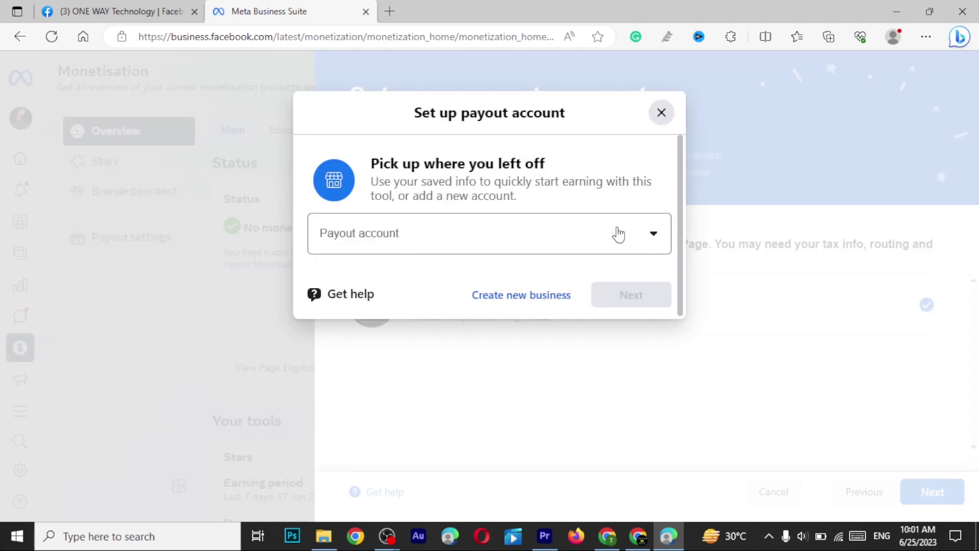
click(616, 234)
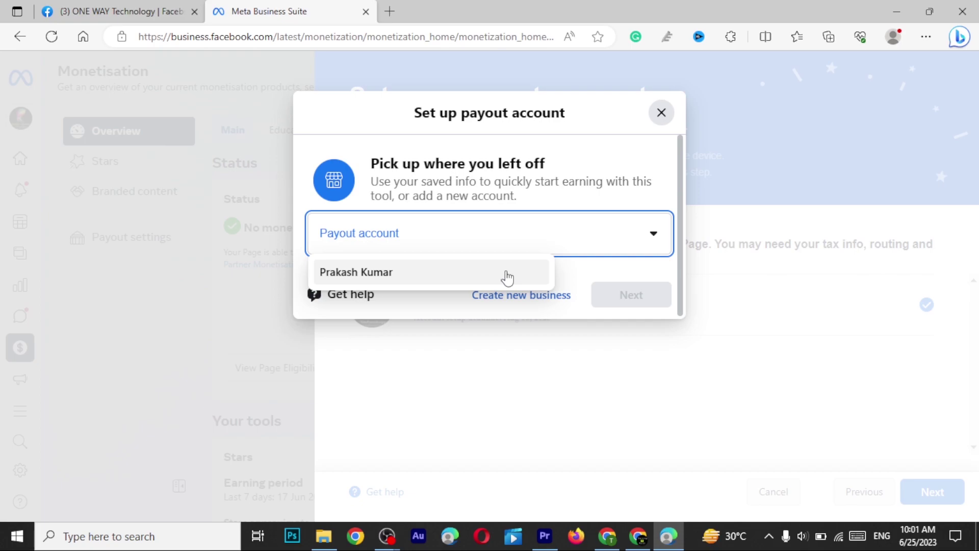
click(507, 275)
click(636, 298)
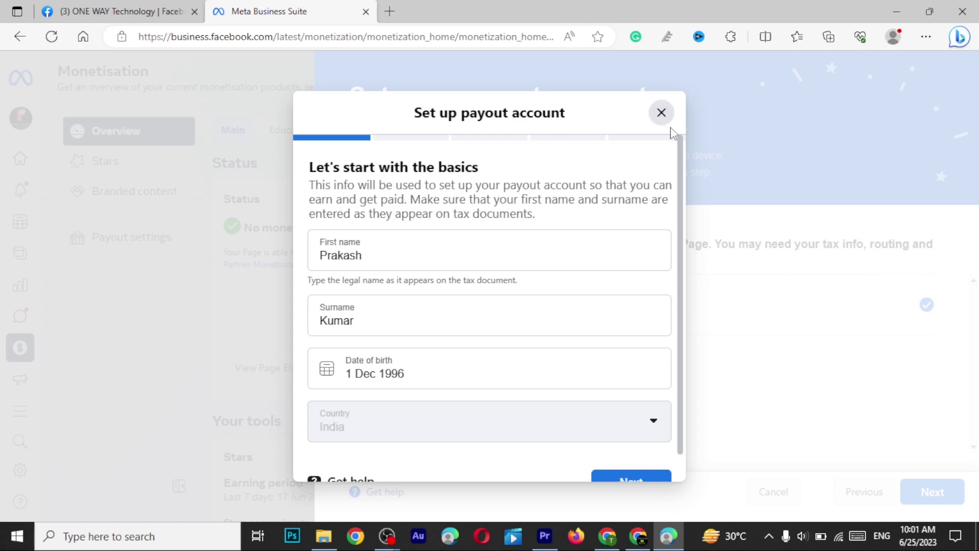
- Confirm name and date of birth, then accept India and Individual/sole proprietor business info
scroll(521, 357, down, 1)
click(521, 356)
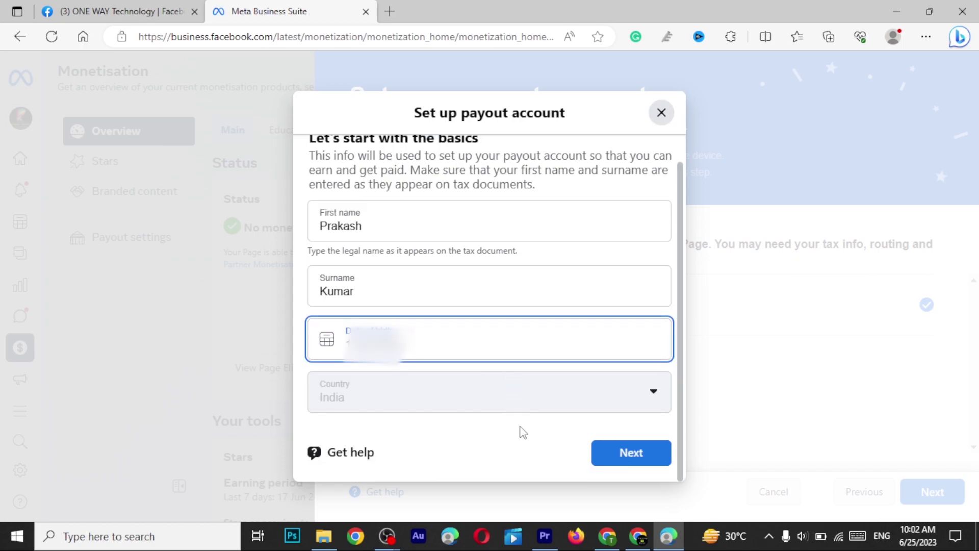
click(625, 461)
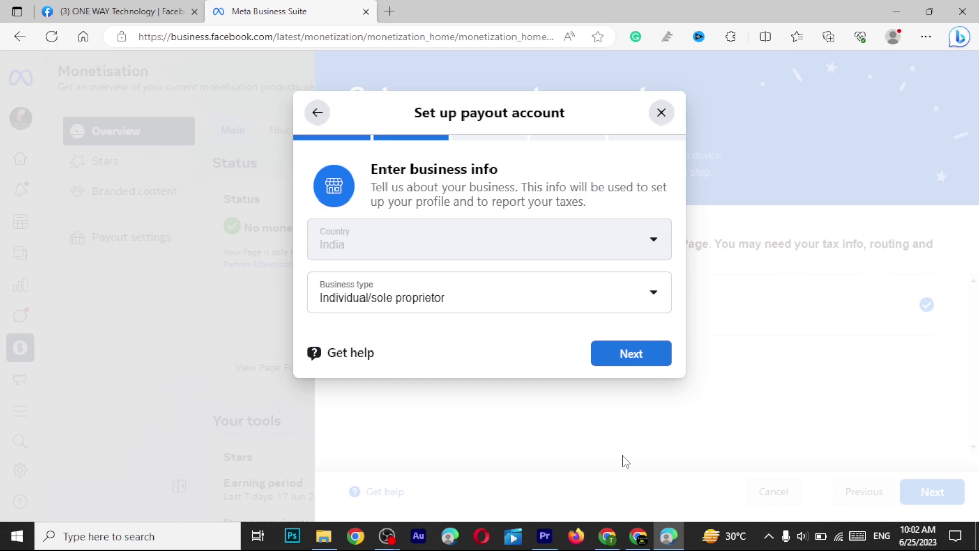
click(637, 357)
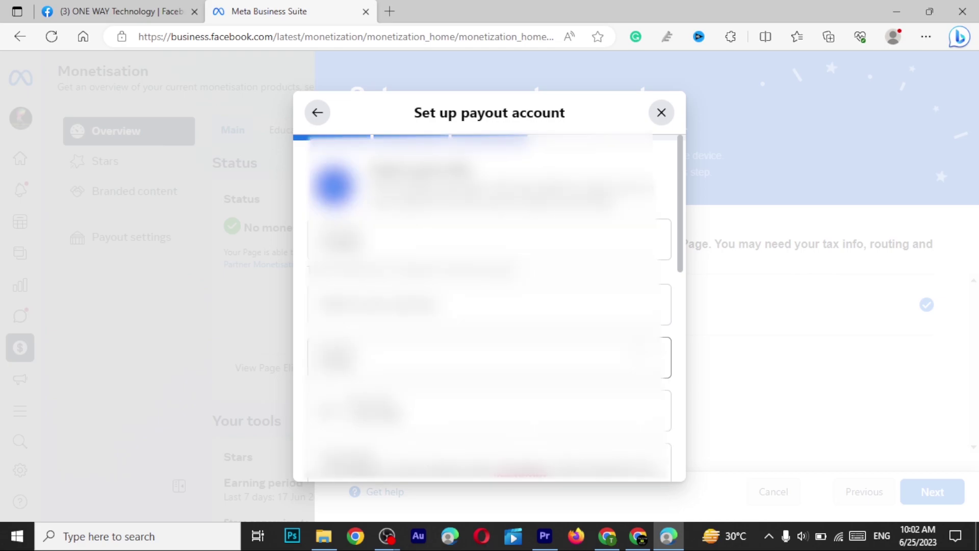
- Enter and certify the tax identification number, then confirm the bank account as payout method
scroll(489, 306, down, 5)
scroll(490, 306, down, 5)
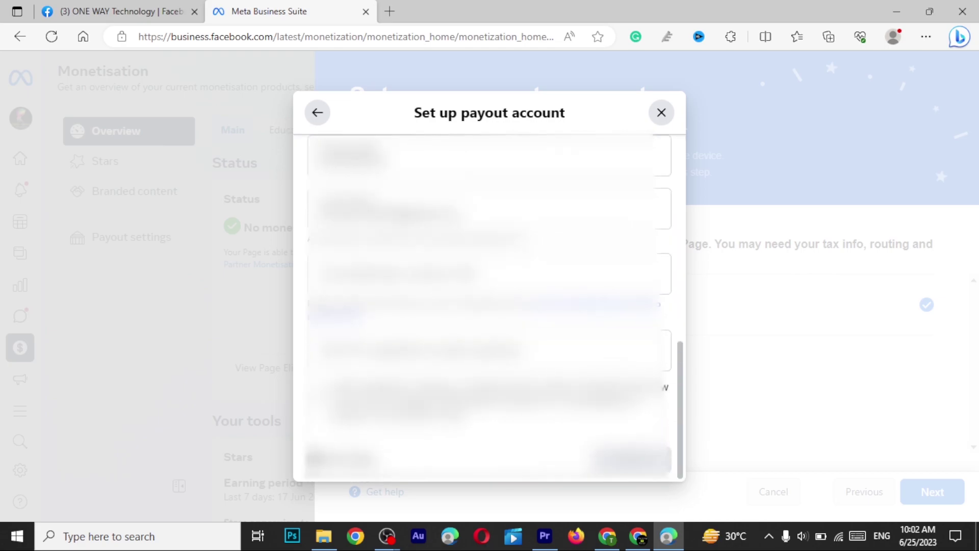
click(457, 275)
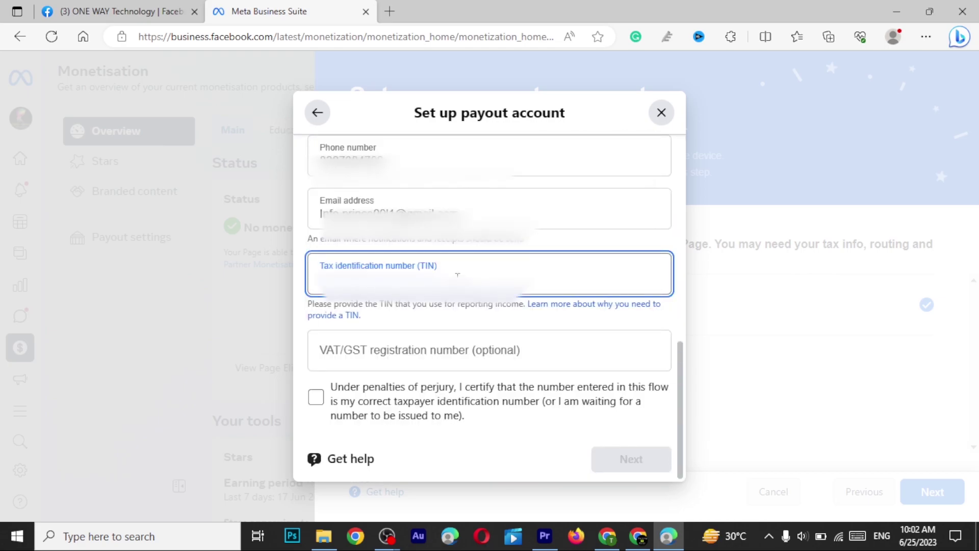
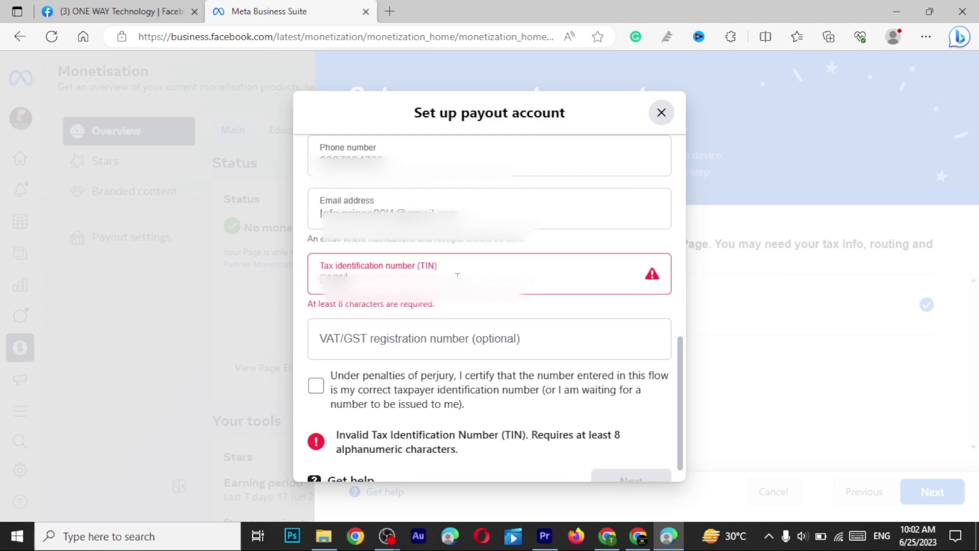
click(315, 397)
click(631, 459)
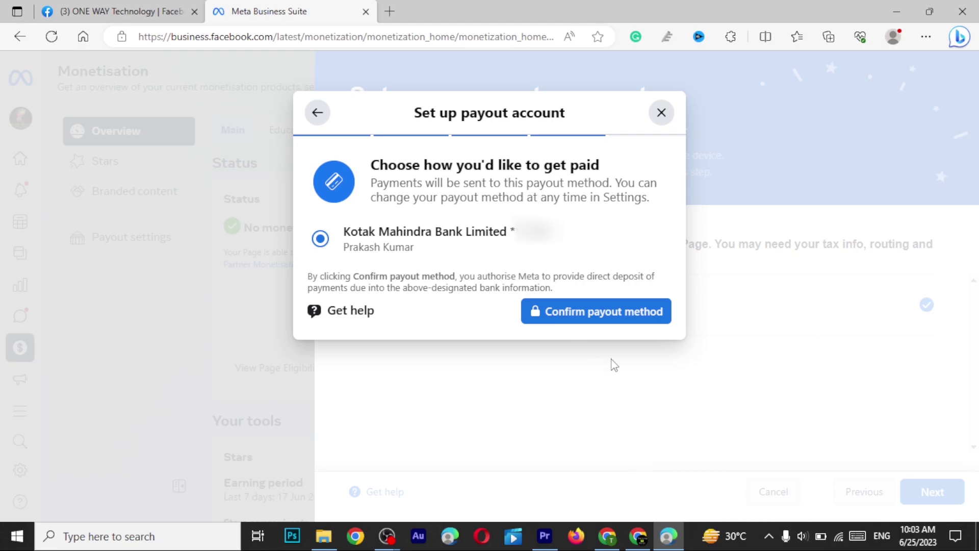
click(615, 310)
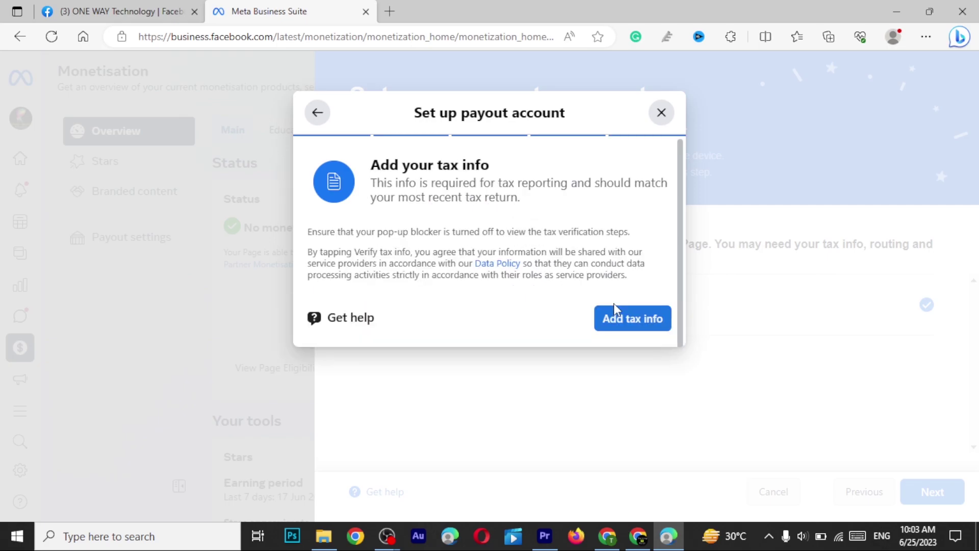
- Launch the Add tax info popup window
click(636, 318)
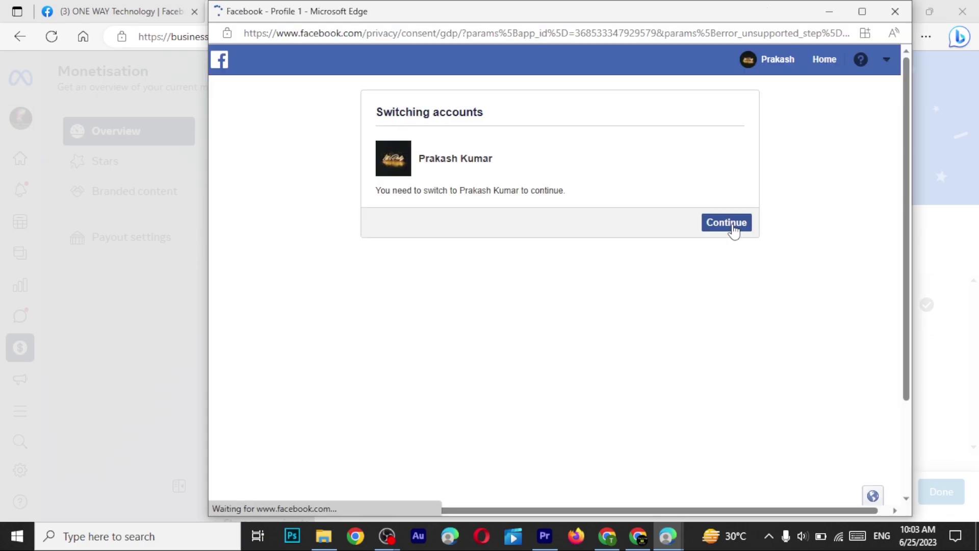
- Allow the tax app account access and answer No to both U.S. resident and intermediary questions
click(733, 224)
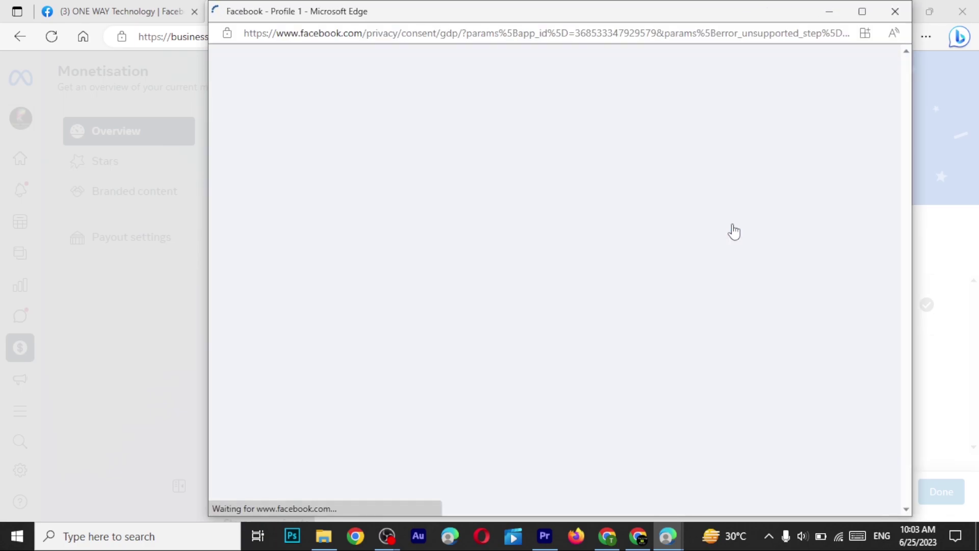
click(431, 339)
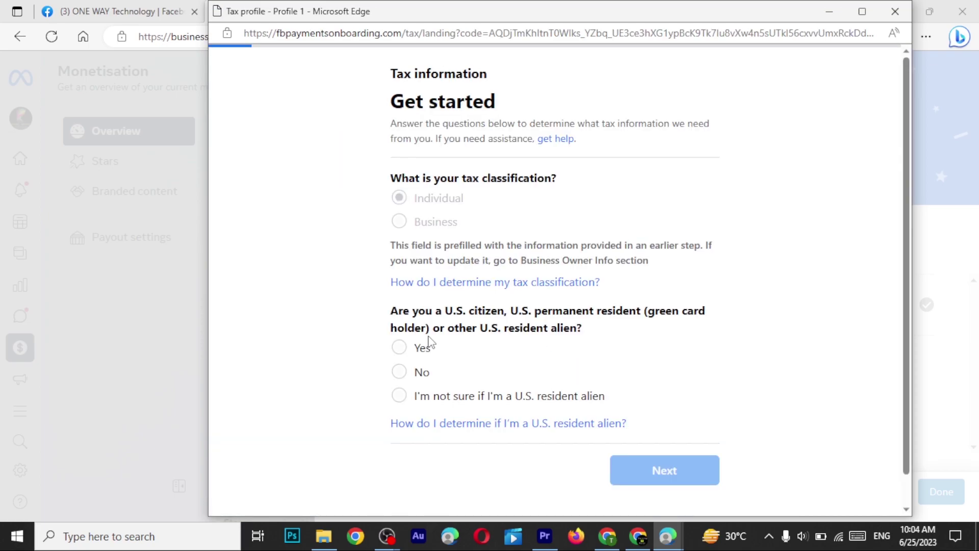
click(407, 379)
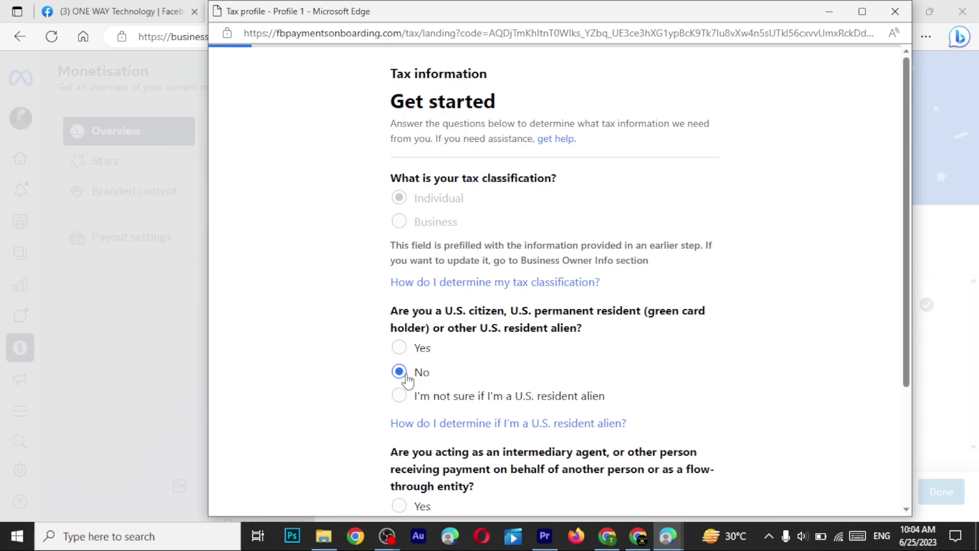
scroll(619, 383, down, 3)
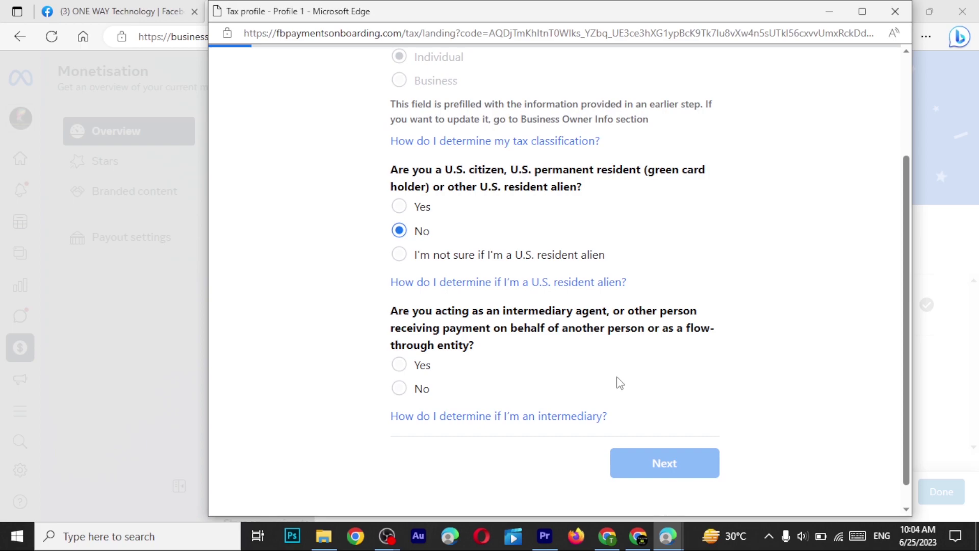
click(399, 389)
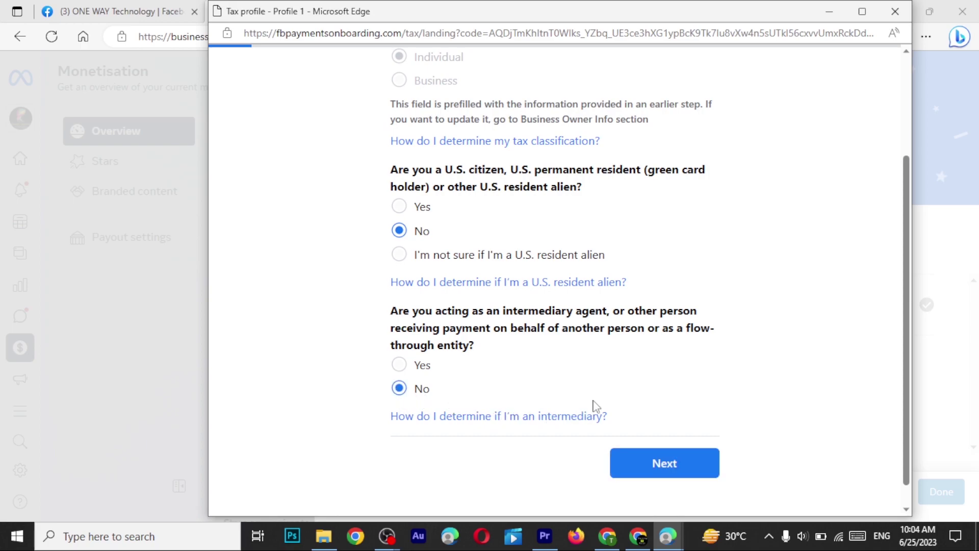
click(677, 467)
- Set the country of citizenship to India and move on to the address page
click(636, 184)
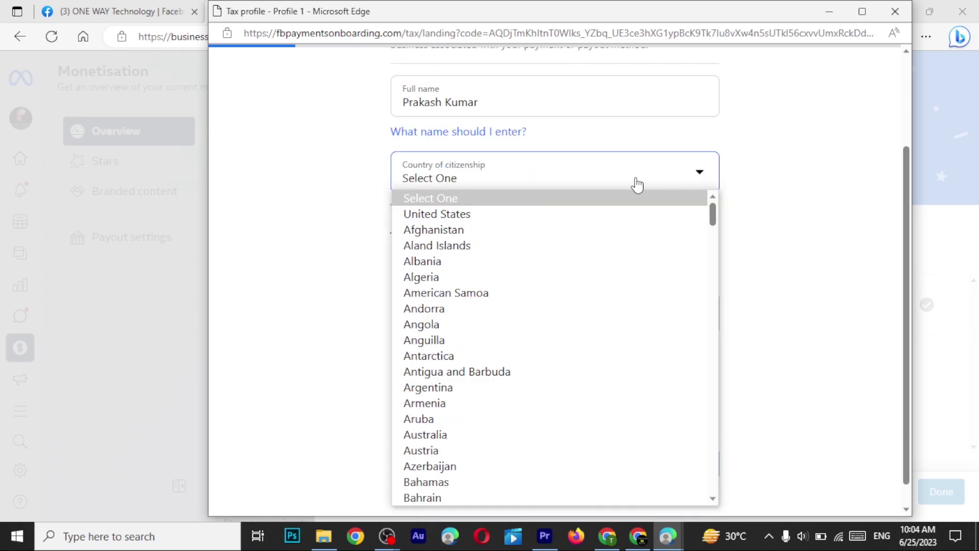
scroll(459, 357, down, 15)
click(452, 373)
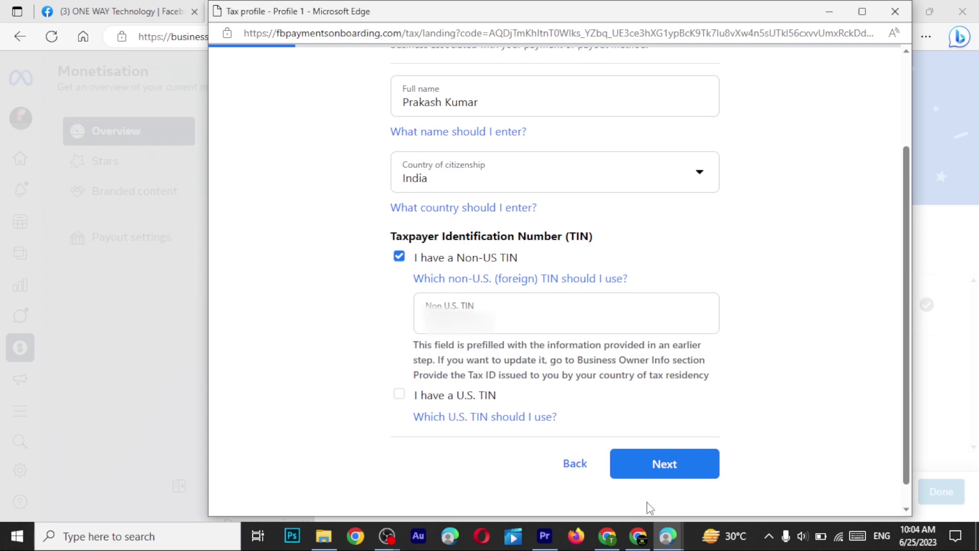
click(661, 477)
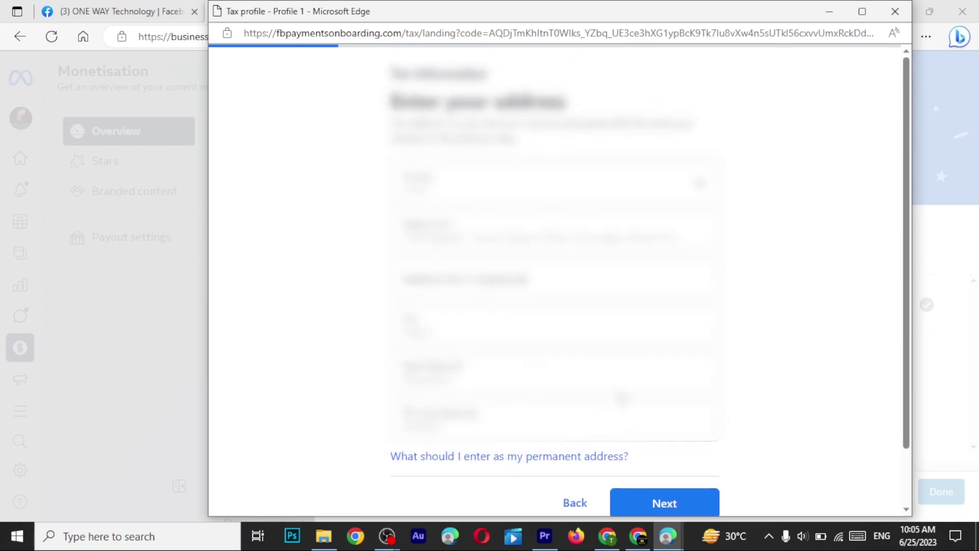
- Accept the permanent address and keep the mailing address the same as it
scroll(665, 454, down, 2)
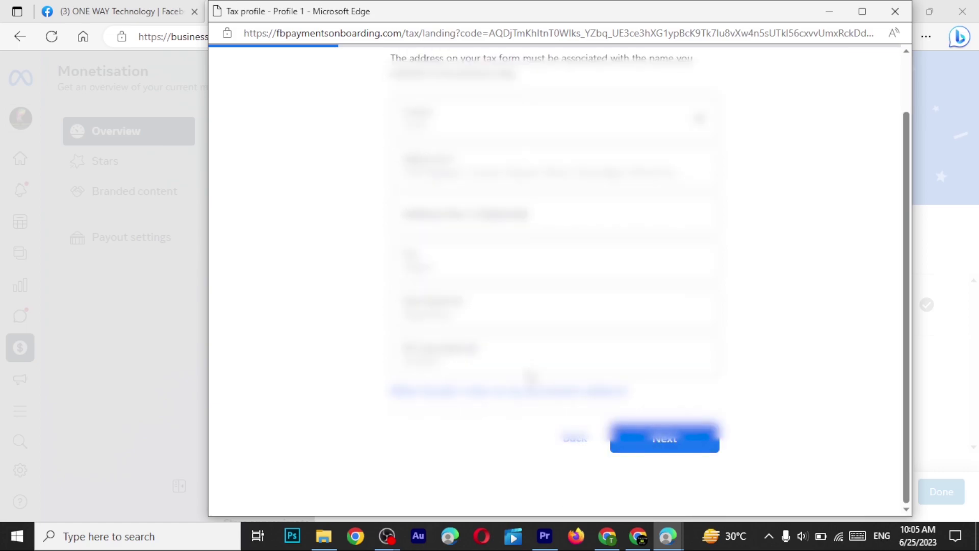
click(666, 440)
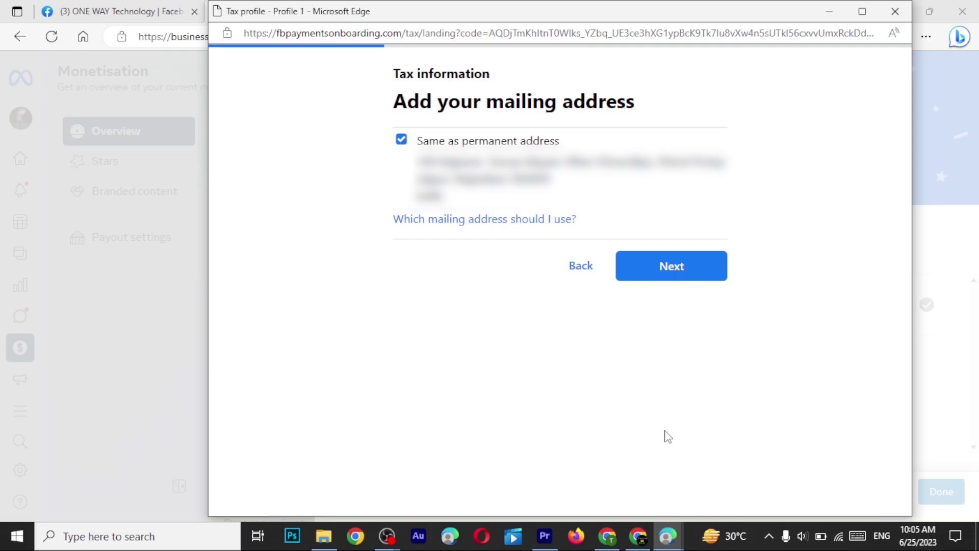
click(663, 266)
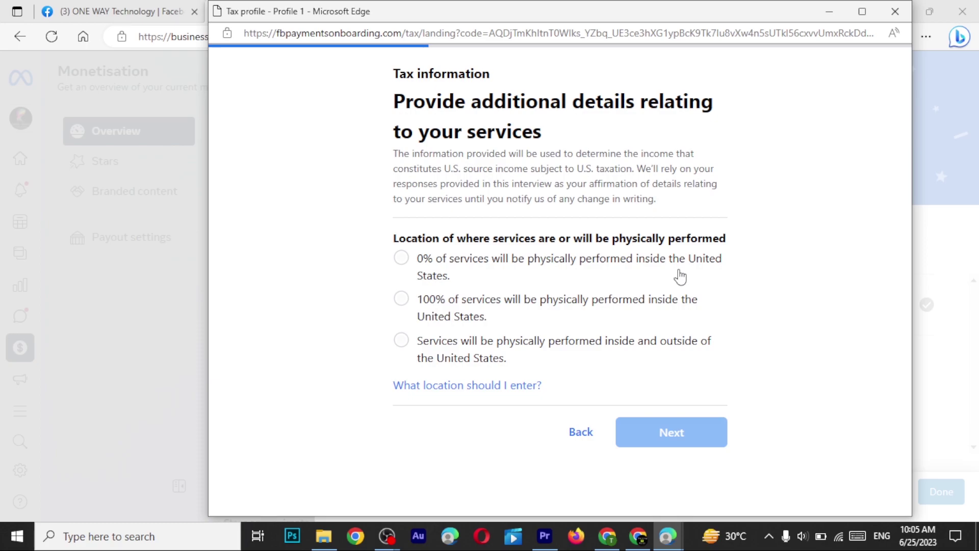
- Declare 0% of services performed in the U.S., then sign with your full name and certify
click(404, 262)
click(684, 450)
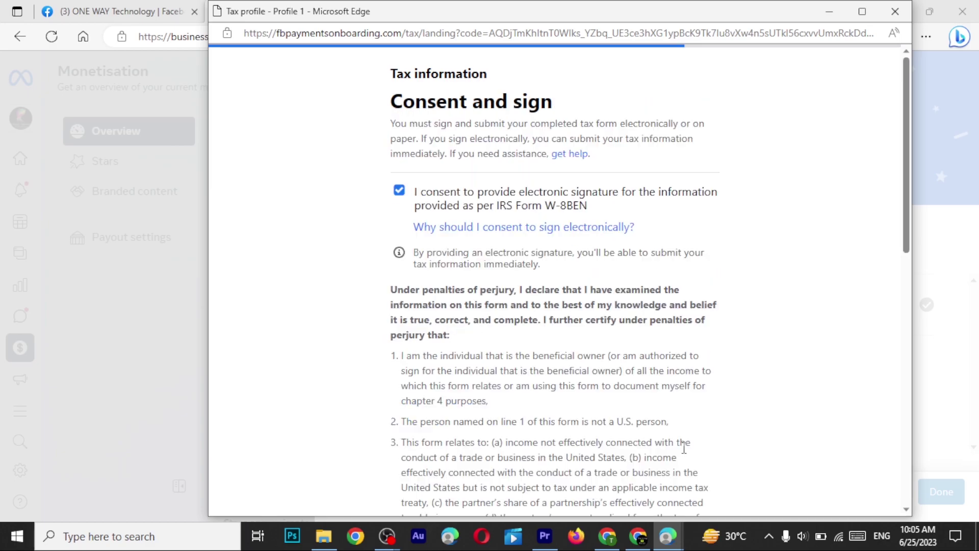
scroll(684, 449, down, 5)
scroll(666, 391, down, 5)
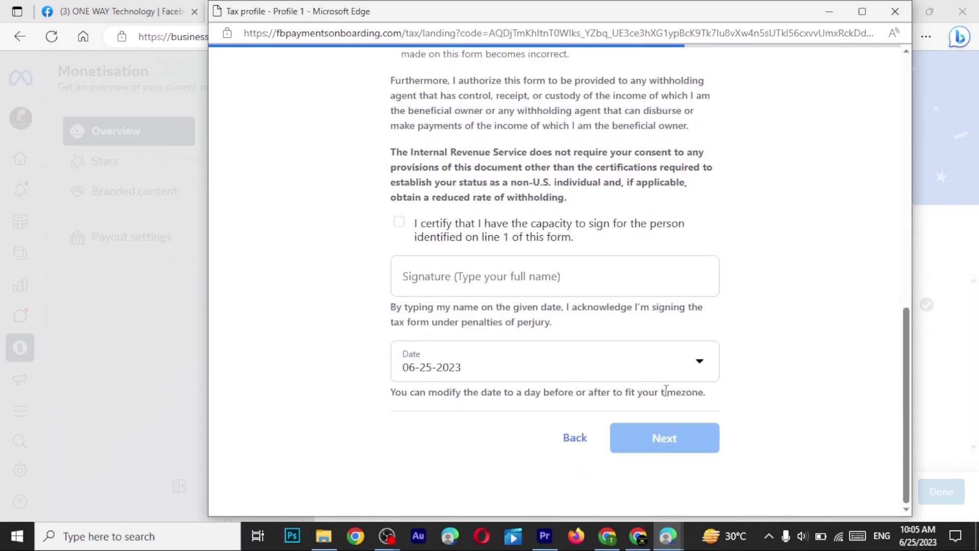
click(570, 276)
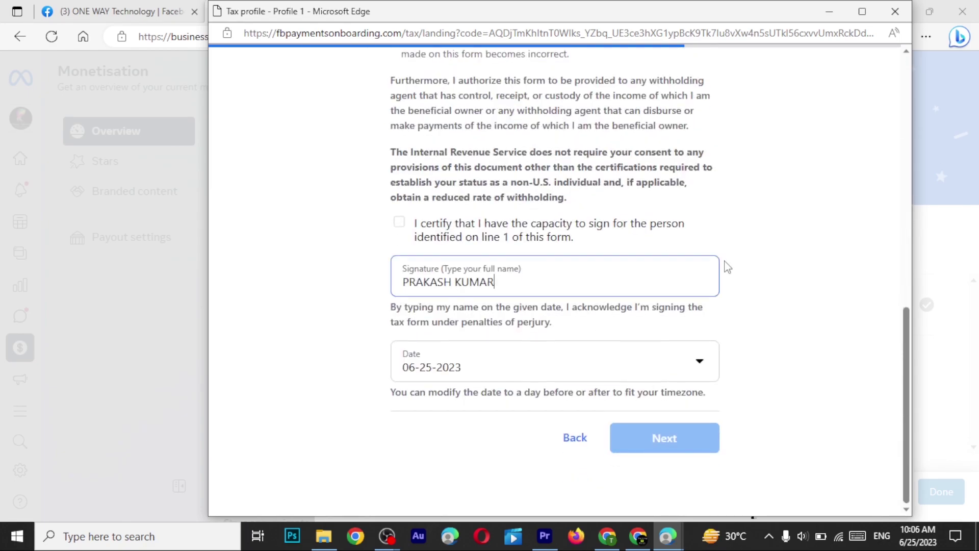
click(399, 221)
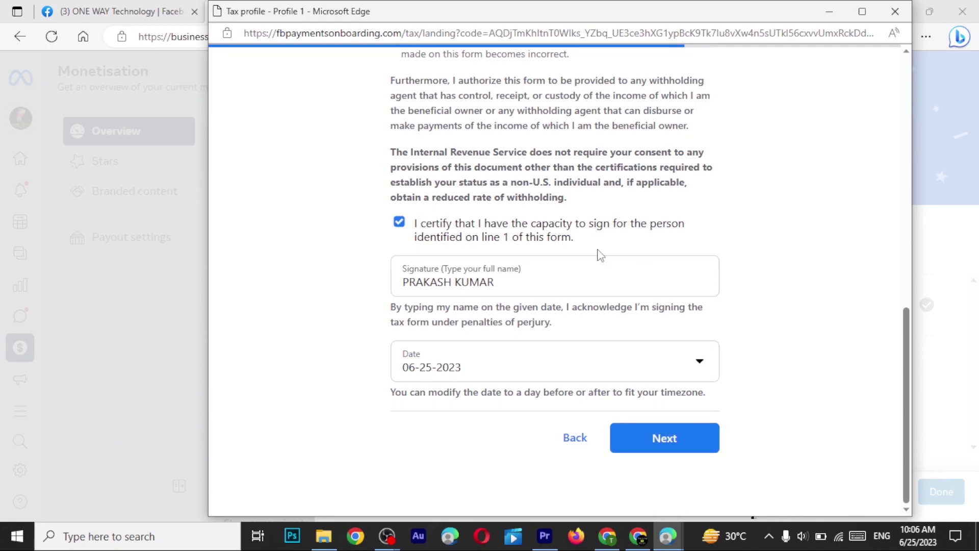
click(686, 442)
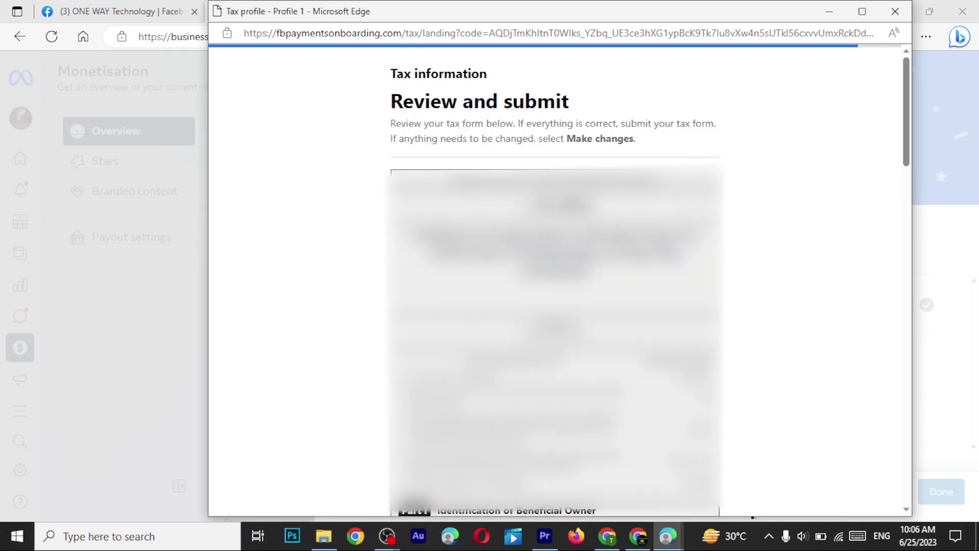
- Submit the reviewed W-8BEN form from the bottom of the Review and submit page
scroll(555, 281, down, 5)
scroll(554, 347, down, 10)
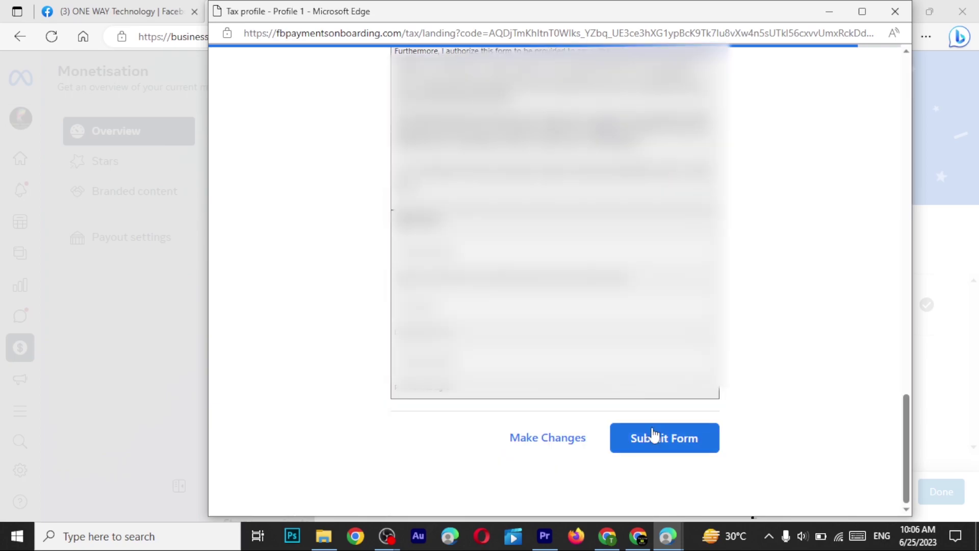
click(658, 443)
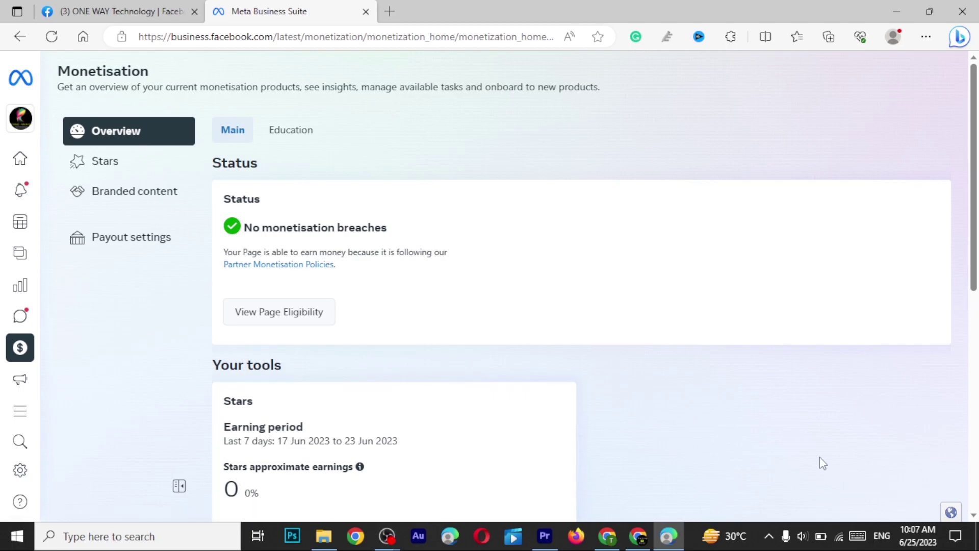
scroll(820, 458, down, 1)
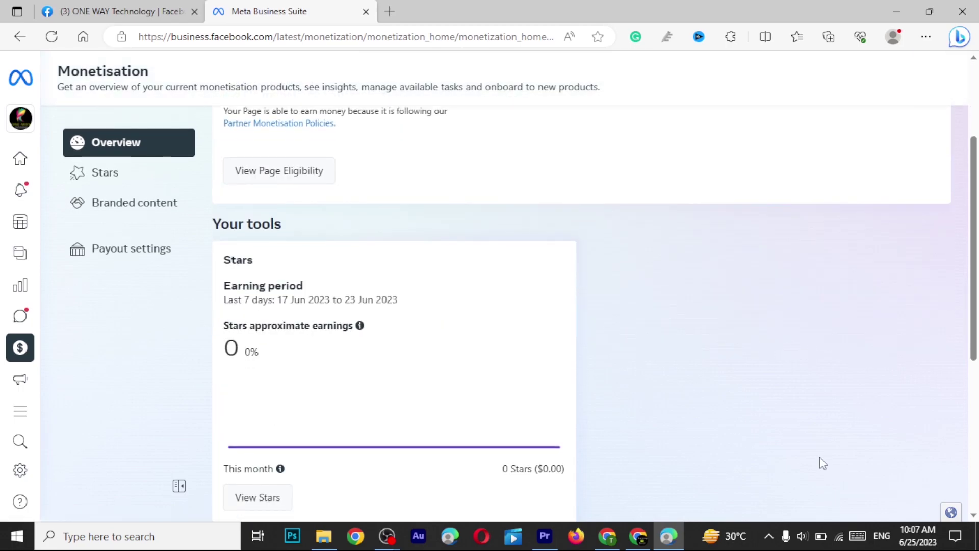
scroll(820, 463, down, 3)
scroll(821, 456, down, 3)
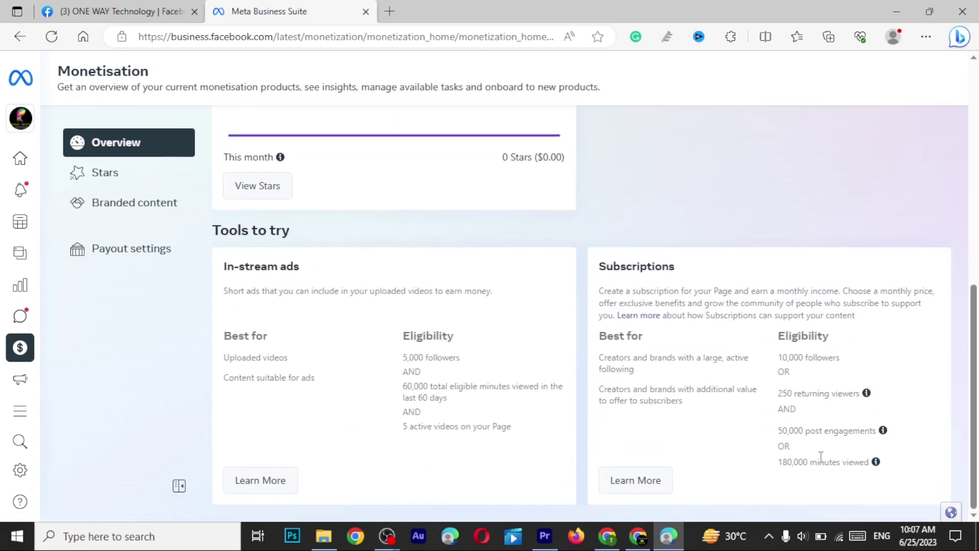
scroll(821, 456, up, 7)
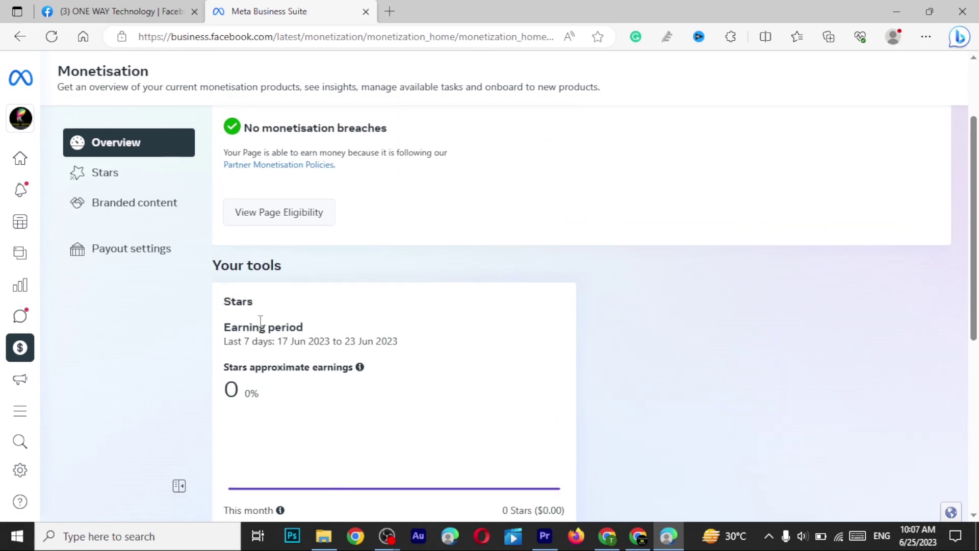
click(442, 360)
scroll(482, 393, down, 3)
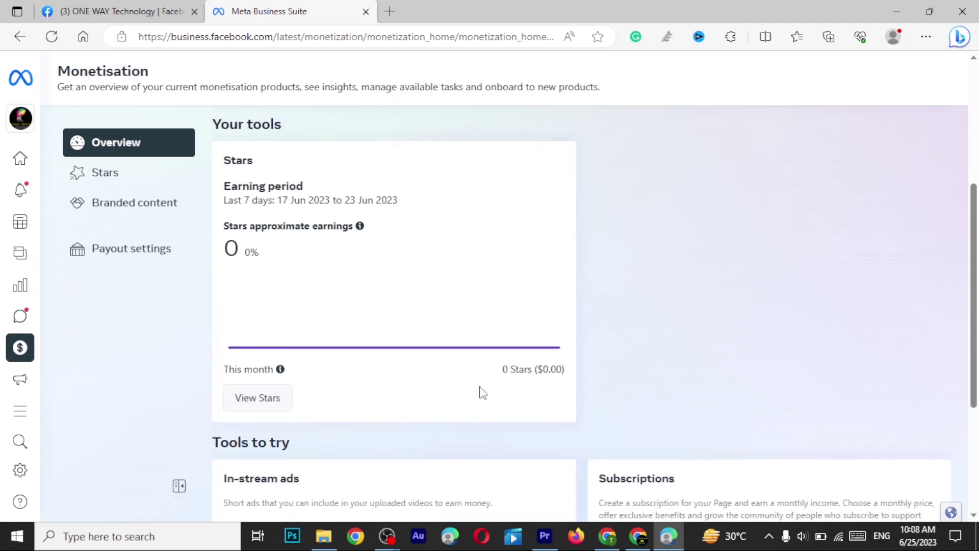
scroll(482, 393, up, 5)
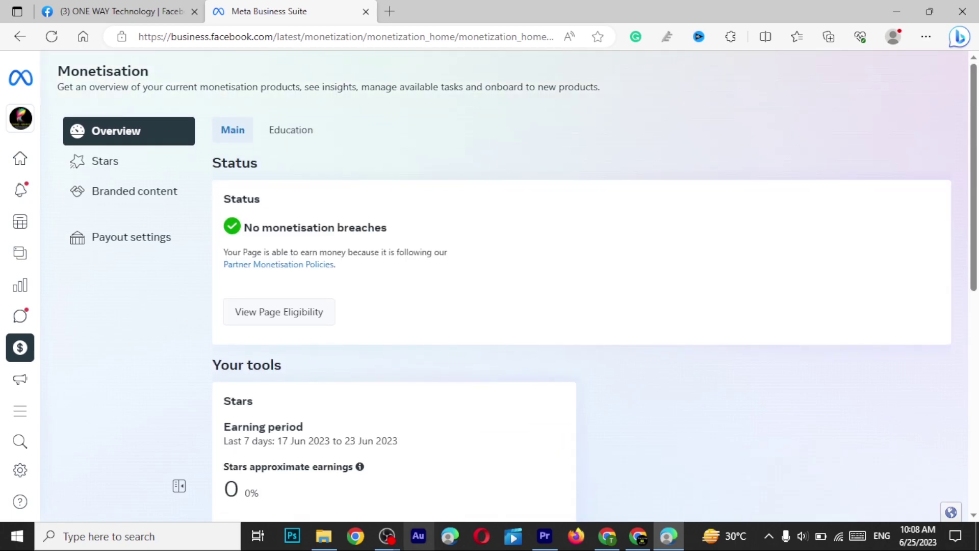